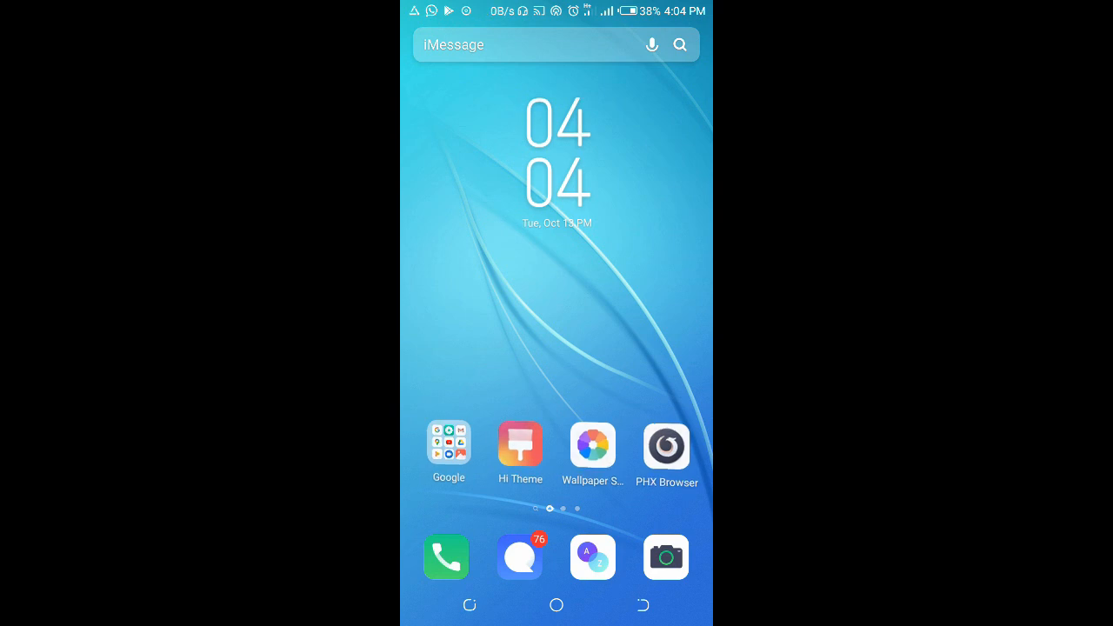
# Browse the home screen pages and bring up the alphabetical app drawer.
pyautogui.moveTo(452, 304)
pyautogui.mouseDown()
pyautogui.moveTo(678, 304)
pyautogui.moveTo(452, 304)
pyautogui.mouseUp()
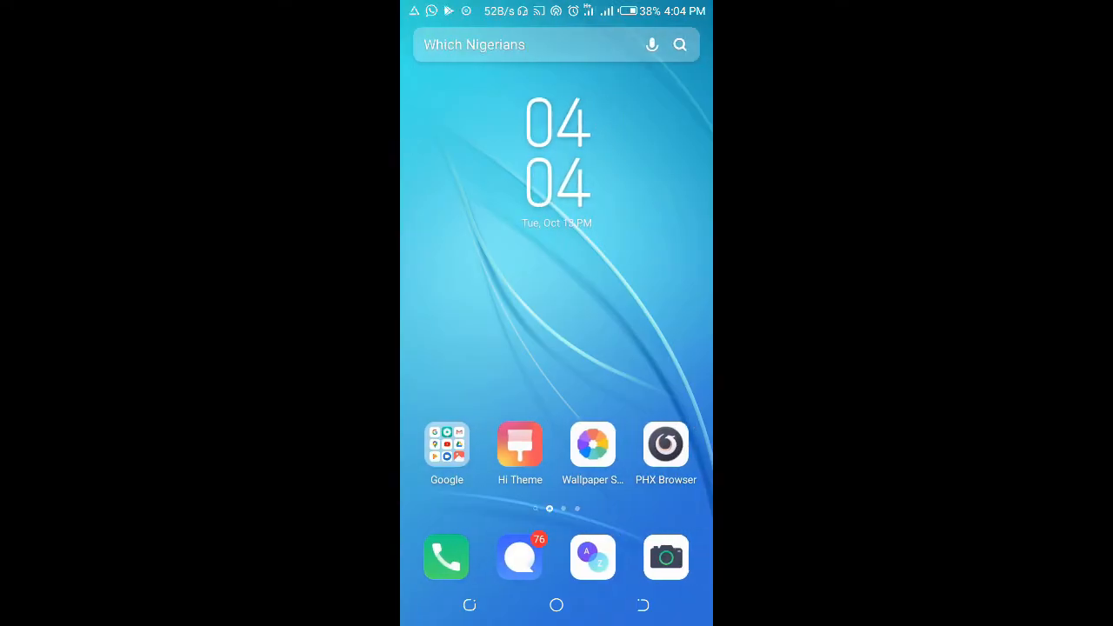
pyautogui.moveTo(609, 304); pyautogui.dragTo(505, 304)
pyautogui.moveTo(609, 305); pyautogui.dragTo(522, 305)
pyautogui.click(593, 558)
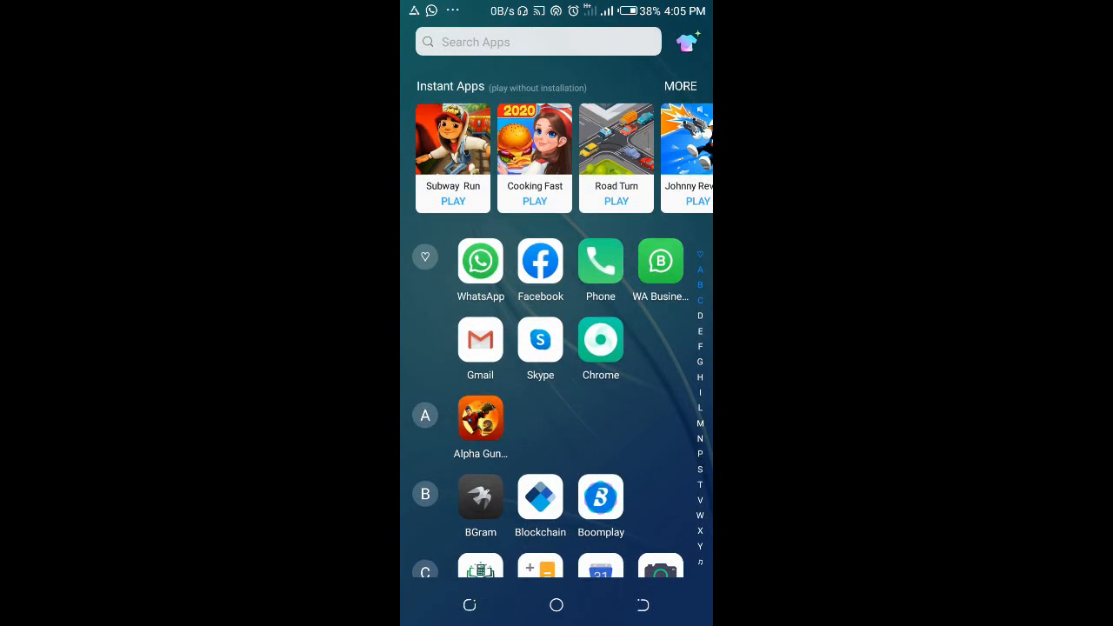
pyautogui.scroll(-2, 556, 392)
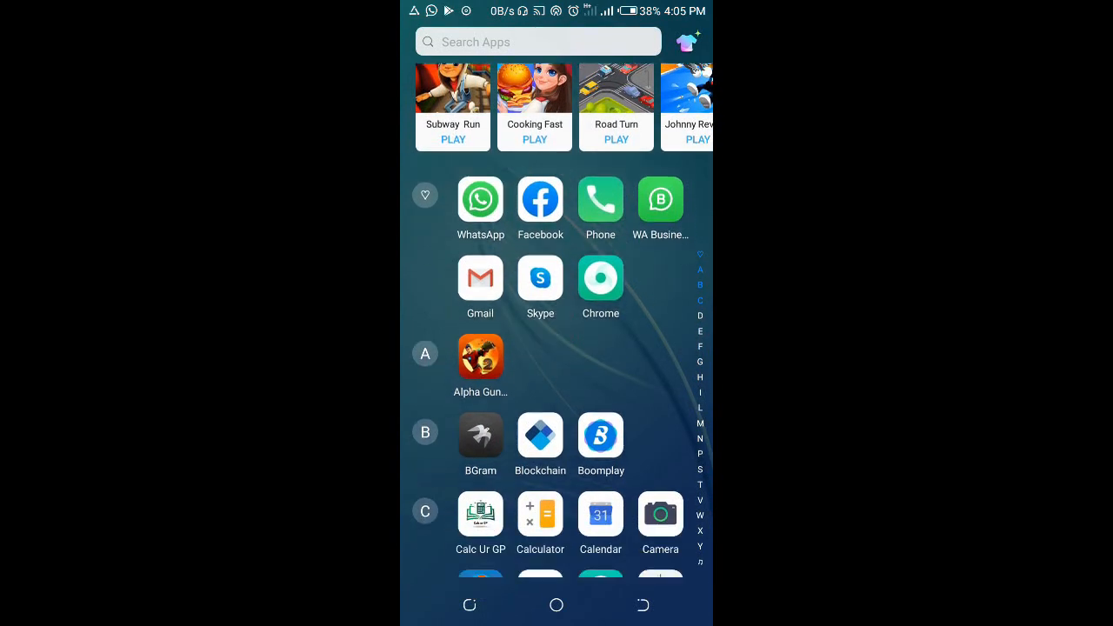
pyautogui.scroll(-1, 557, 392)
# Launch WhatsApp from the app drawer.
pyautogui.click(481, 162)
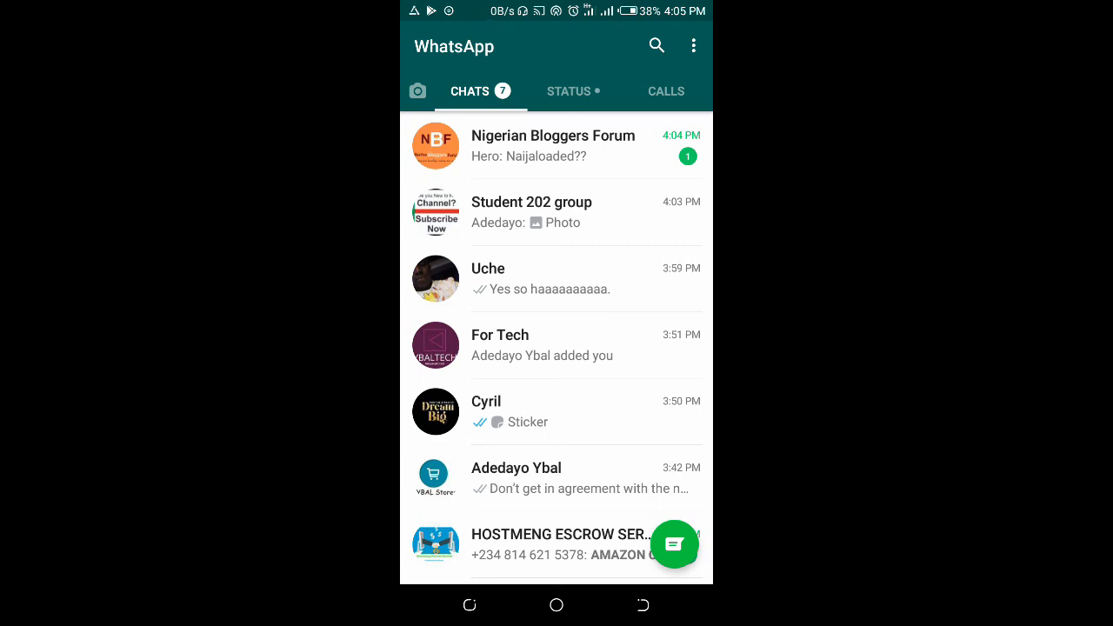
pyautogui.click(556, 212)
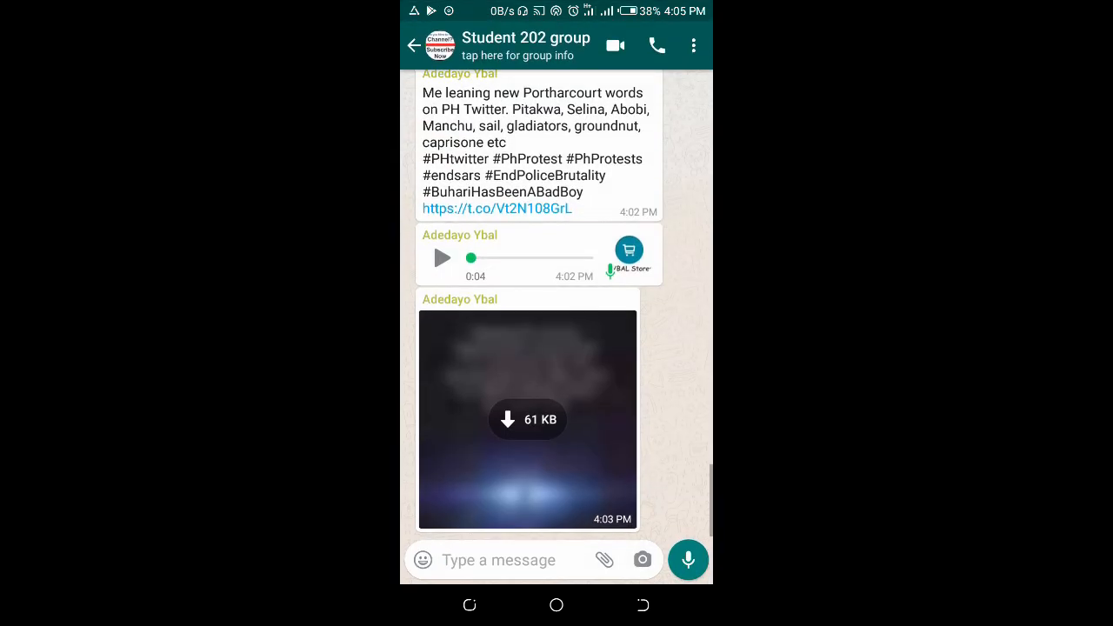
pyautogui.scroll(10, 539, 304)
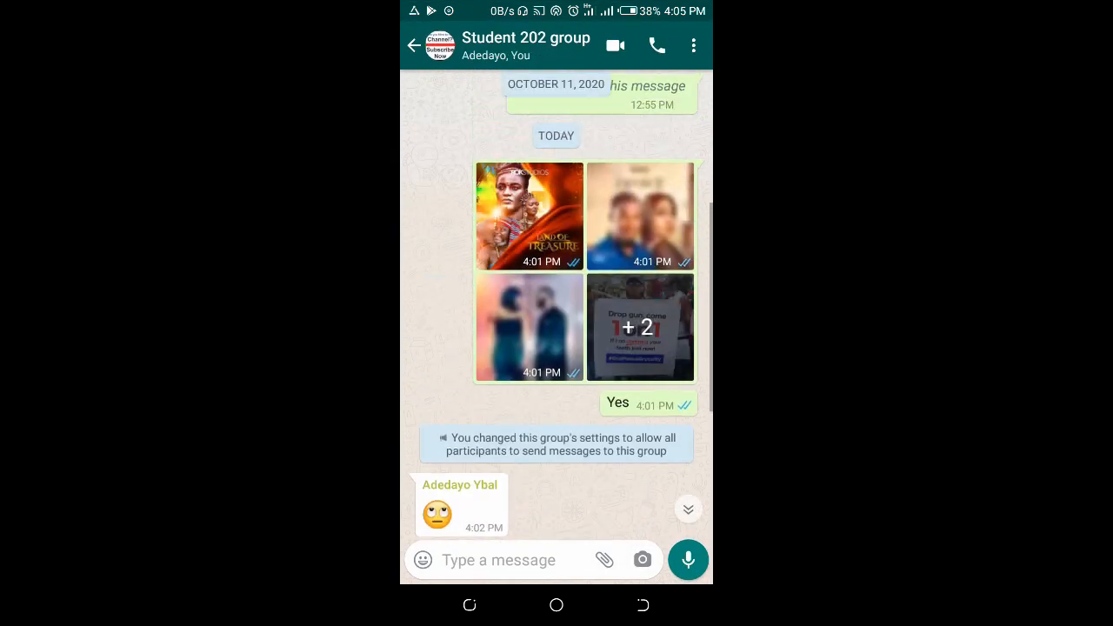
pyautogui.scroll(5, 557, 304)
pyautogui.scroll(3, 556, 304)
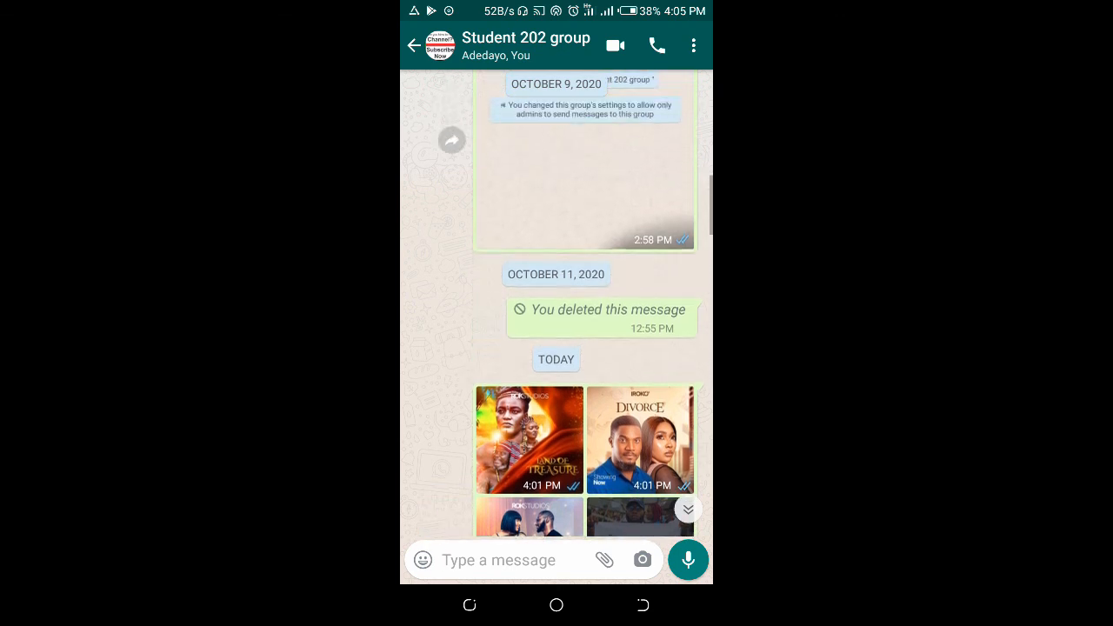
pyautogui.scroll(3, 556, 305)
pyautogui.click(687, 509)
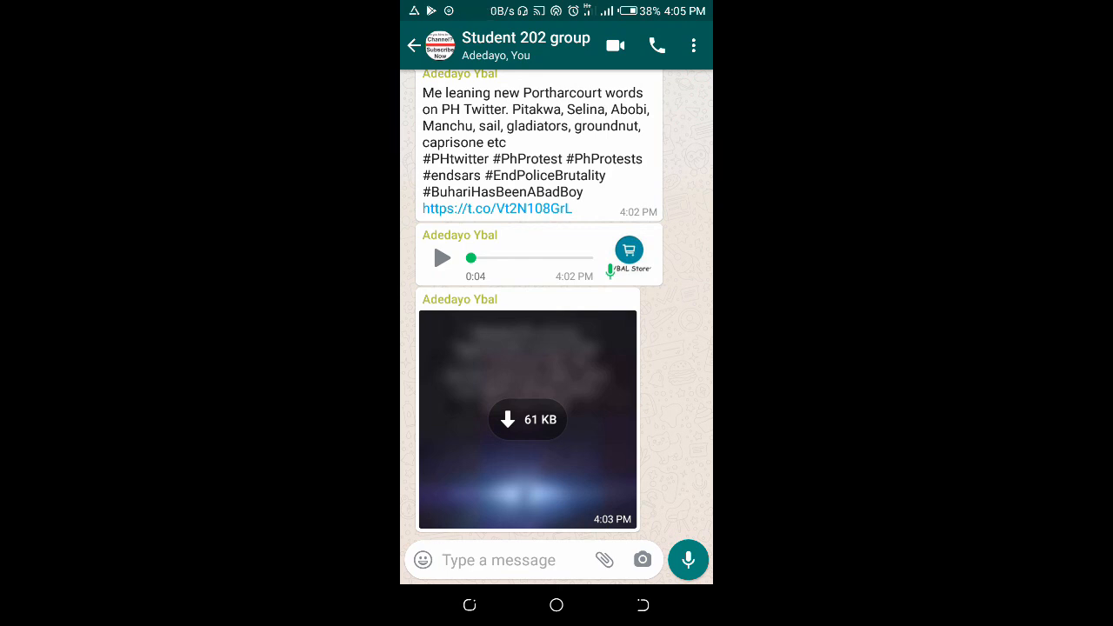
pyautogui.click(643, 605)
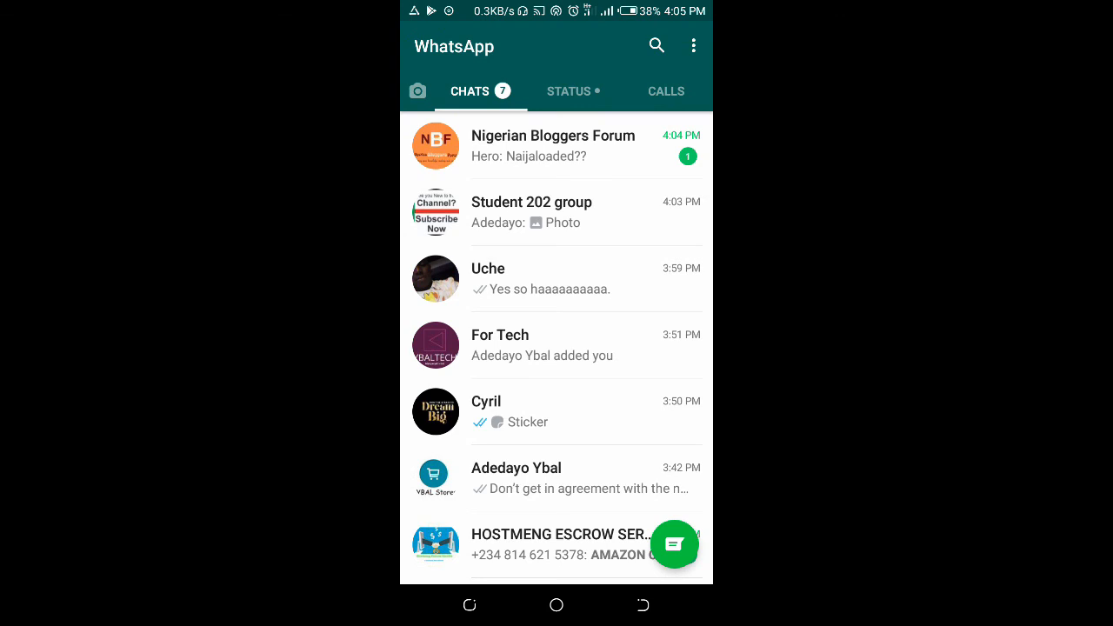
# Reach Storage usage via Settings > Data and storage usage, ranking chats by space used.
pyautogui.click(693, 45)
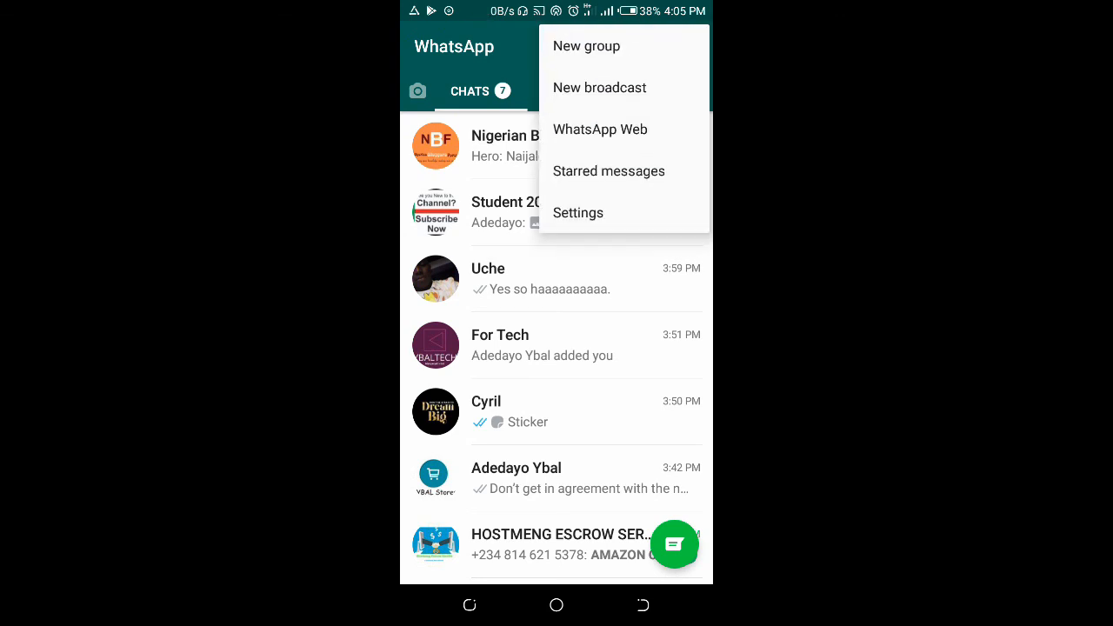
pyautogui.click(577, 213)
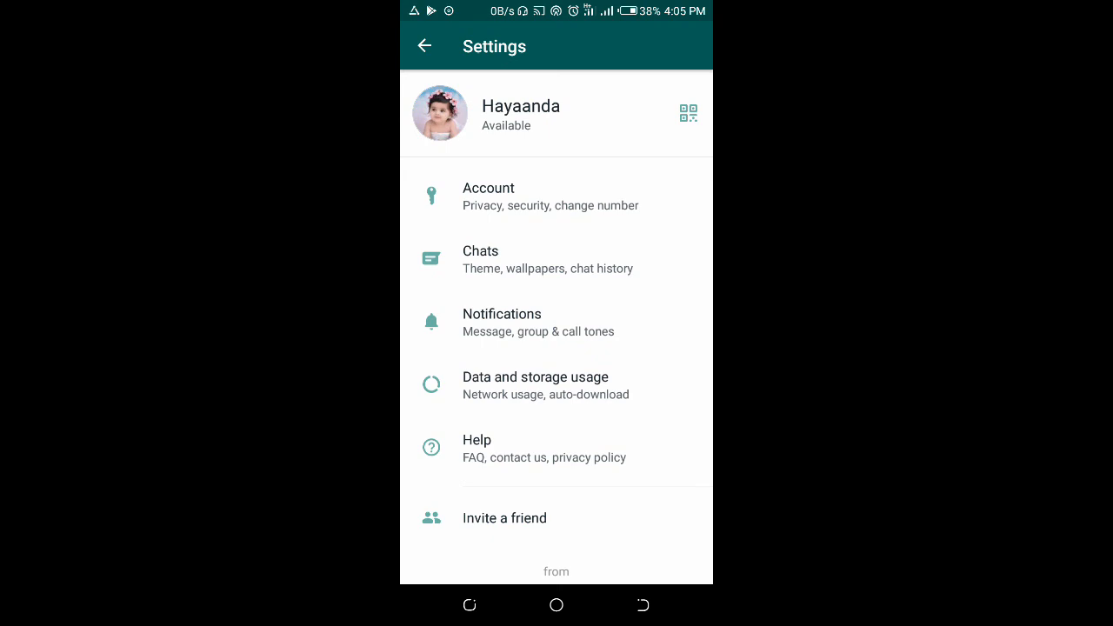
pyautogui.click(536, 385)
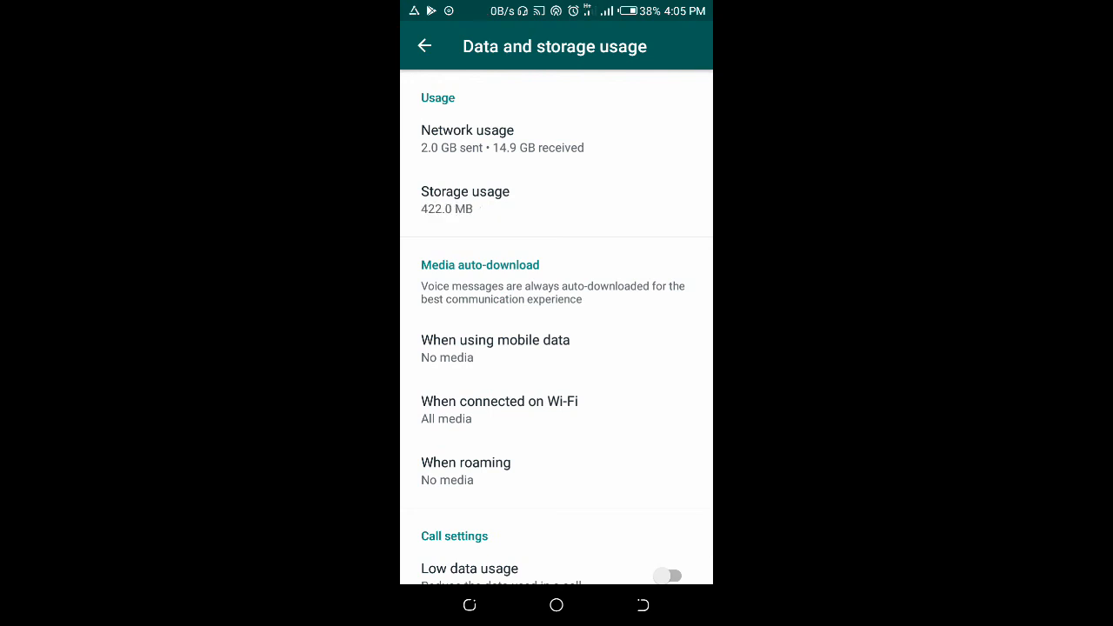
pyautogui.click(512, 199)
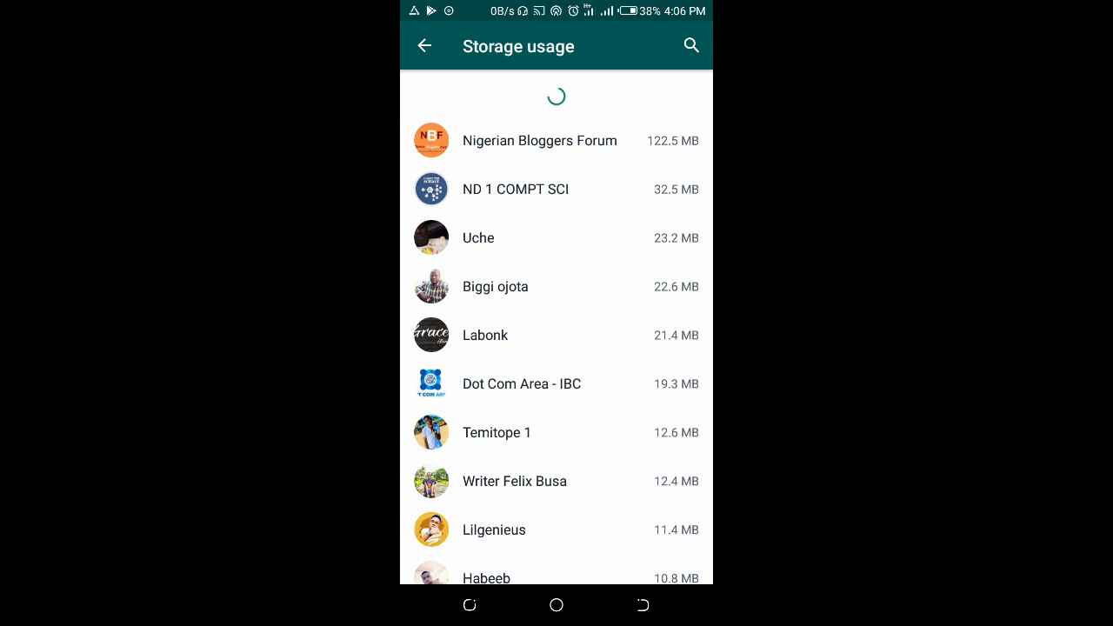
pyautogui.scroll(-5, 557, 348)
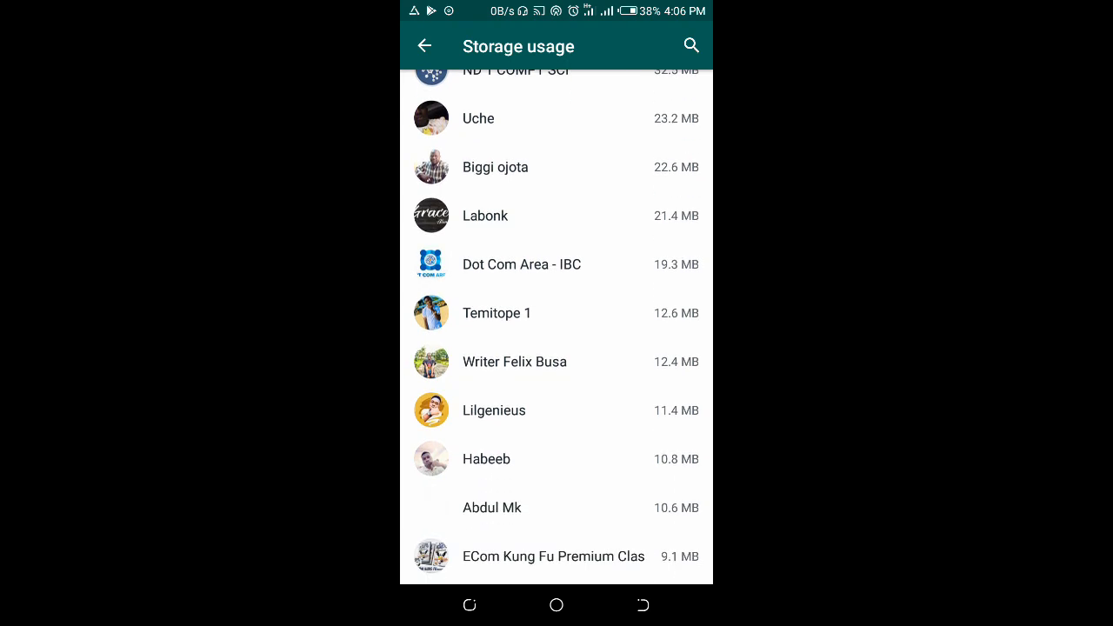
pyautogui.scroll(5, 557, 348)
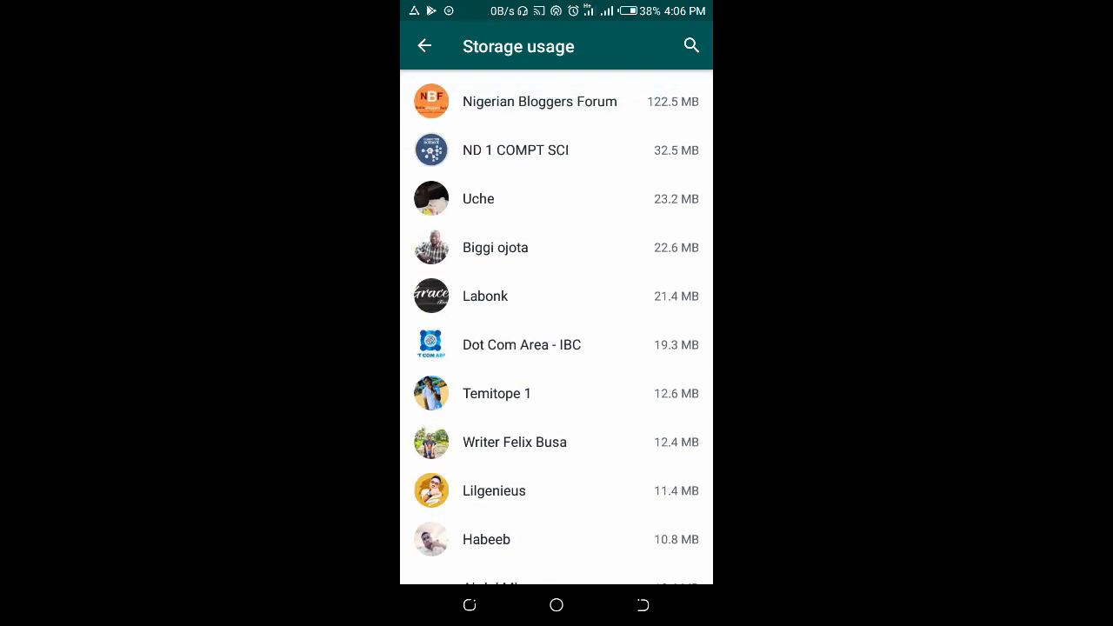
pyautogui.scroll(-3, 557, 348)
pyautogui.scroll(-2, 557, 348)
pyautogui.scroll(-3, 556, 347)
pyautogui.scroll(-2, 557, 348)
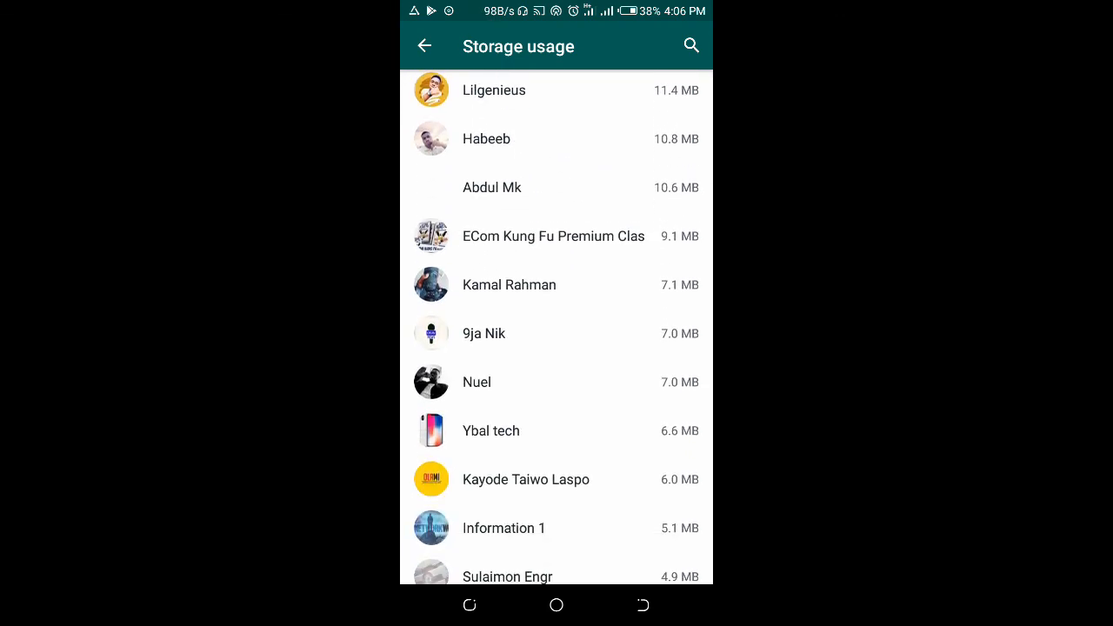
pyautogui.scroll(-3, 557, 348)
pyautogui.scroll(-1, 557, 348)
pyautogui.scroll(-1, 556, 348)
pyautogui.scroll(-2, 557, 348)
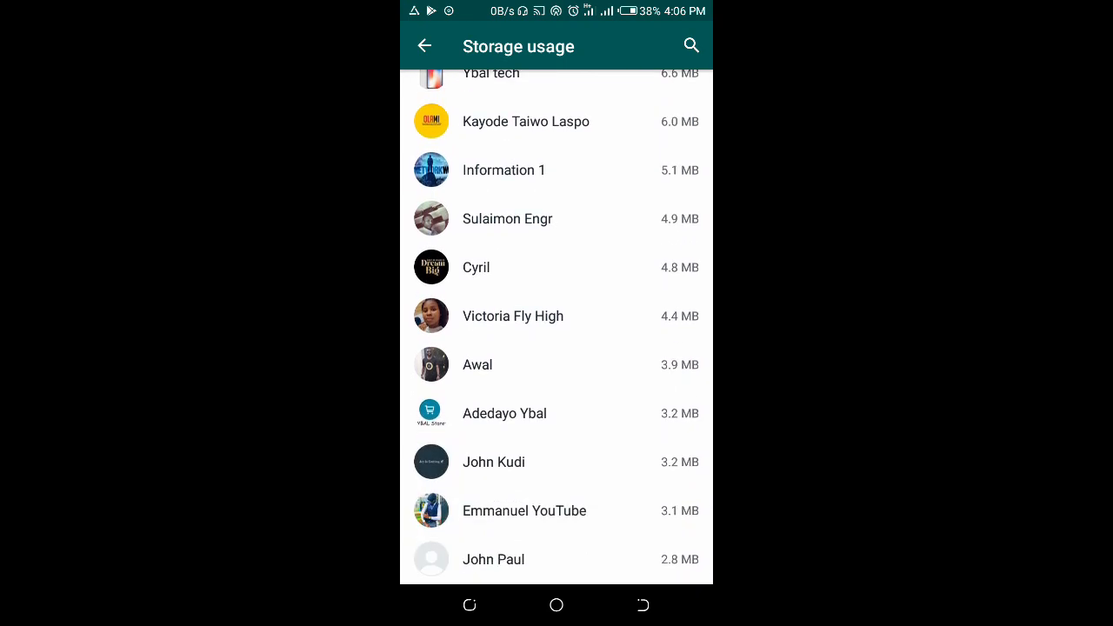
pyautogui.scroll(-2, 557, 348)
pyautogui.scroll(-1, 557, 348)
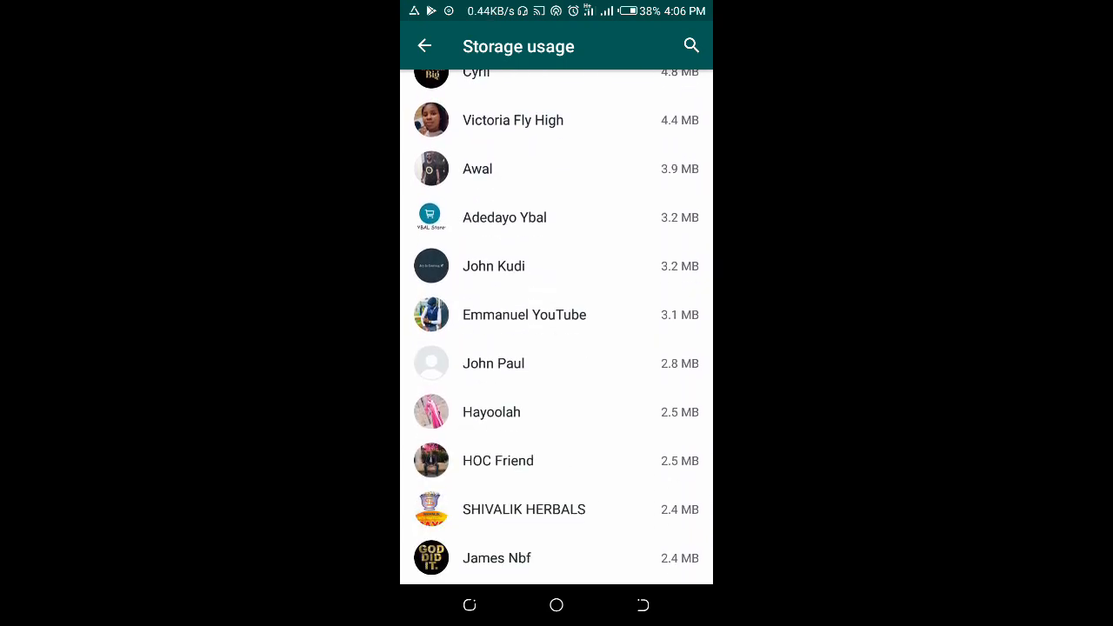
# Search the storage list and open Student 202 group's 1.3 MB breakdown.
pyautogui.click(692, 45)
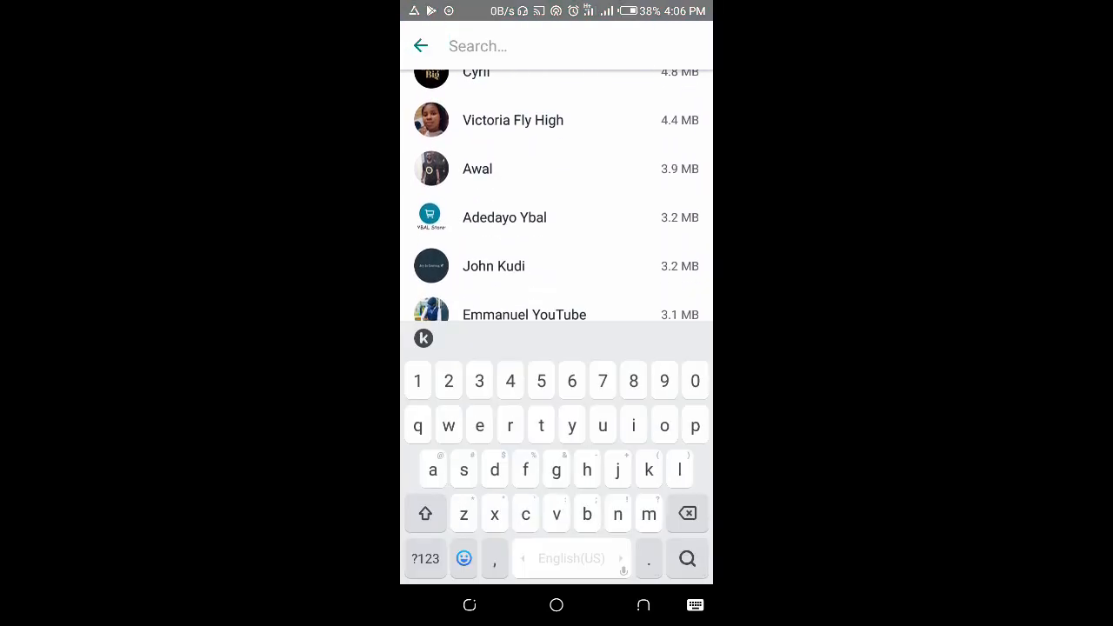
pyautogui.write('student')
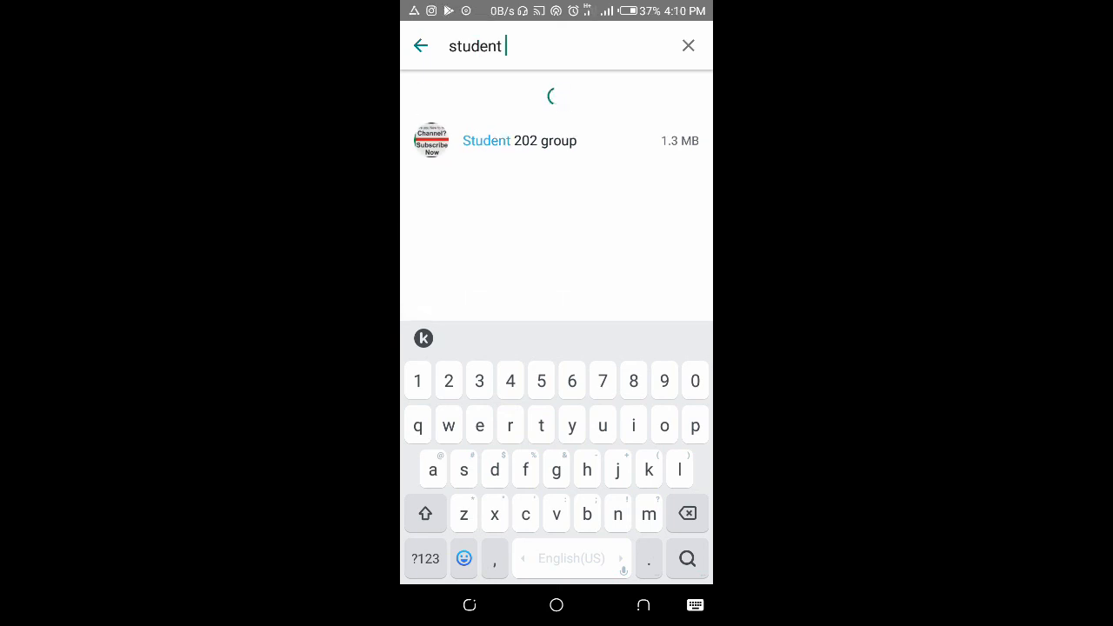
pyautogui.click(556, 140)
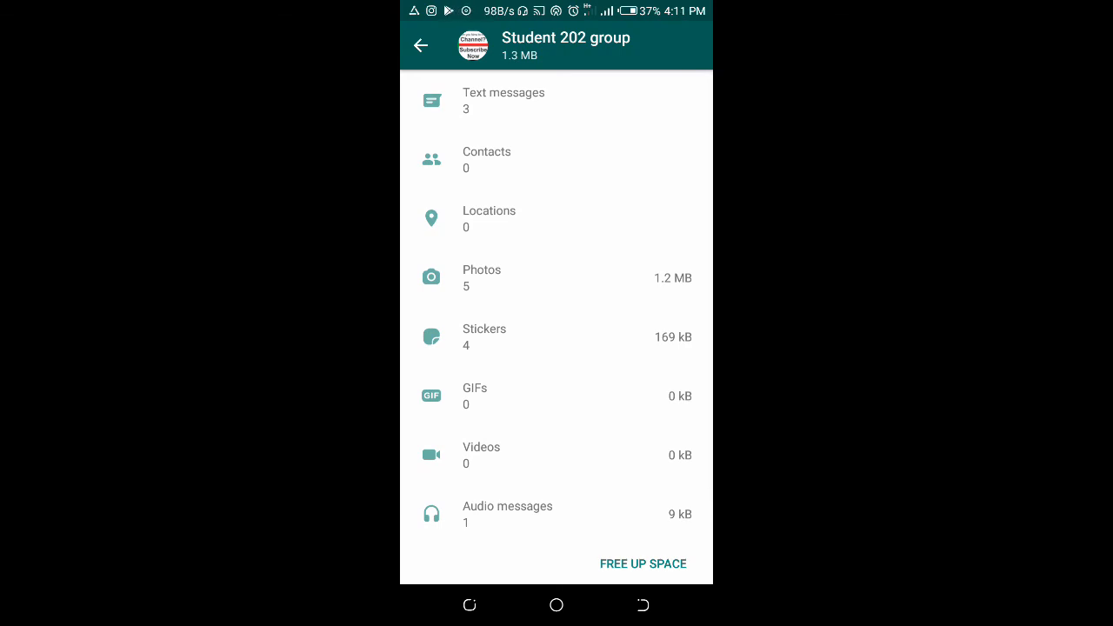
pyautogui.scroll(-1, 556, 396)
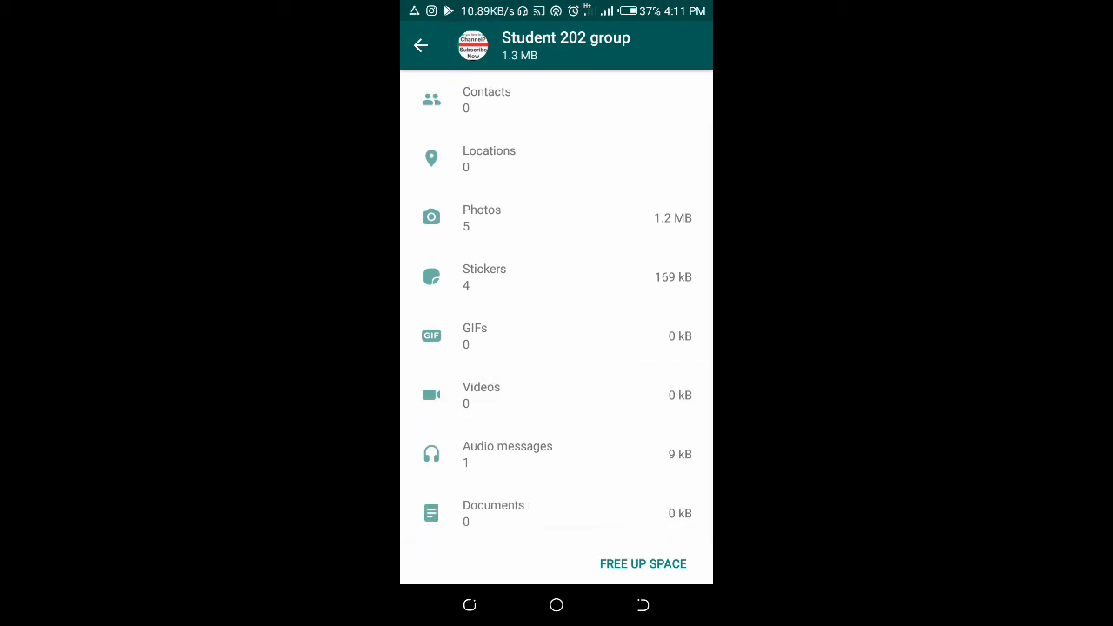
pyautogui.scroll(1, 556, 313)
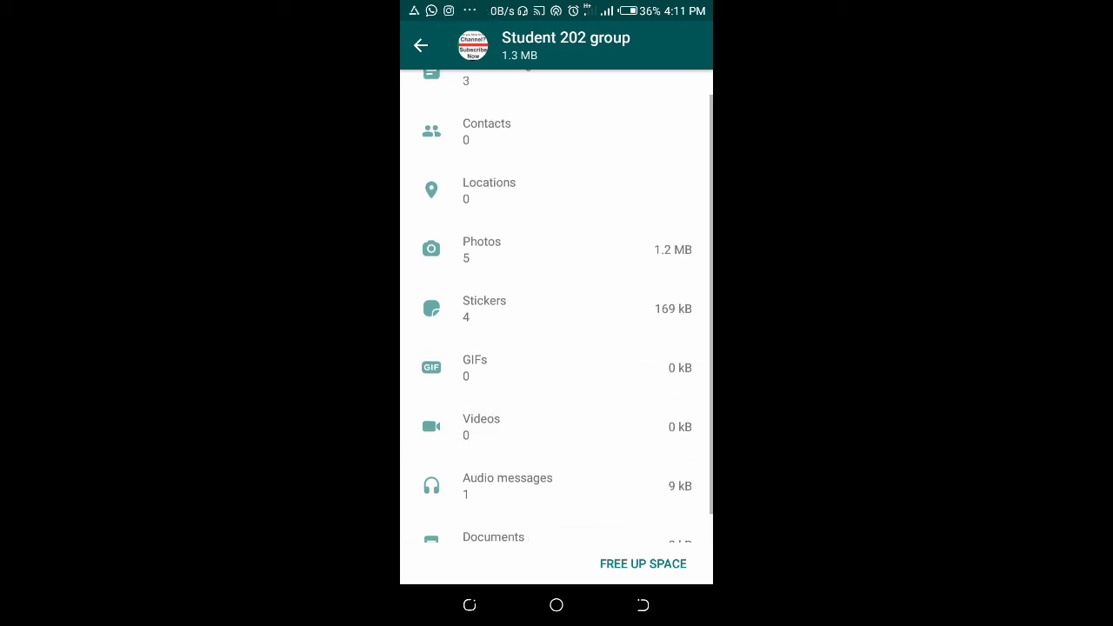
pyautogui.scroll(1, 556, 348)
pyautogui.scroll(-2, 557, 348)
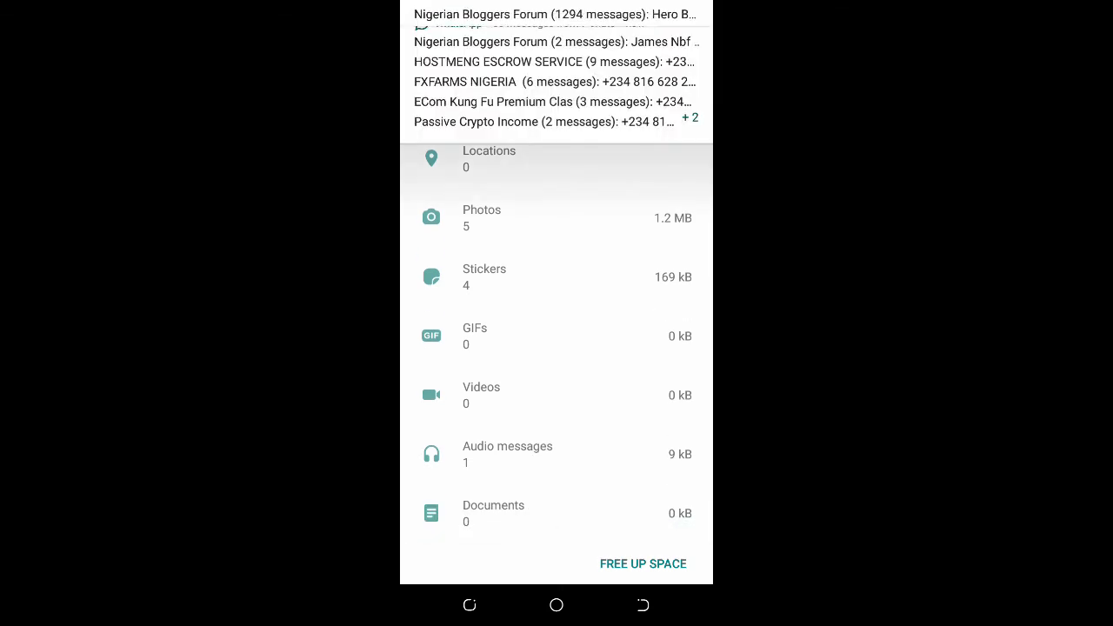
pyautogui.scroll(2, 557, 348)
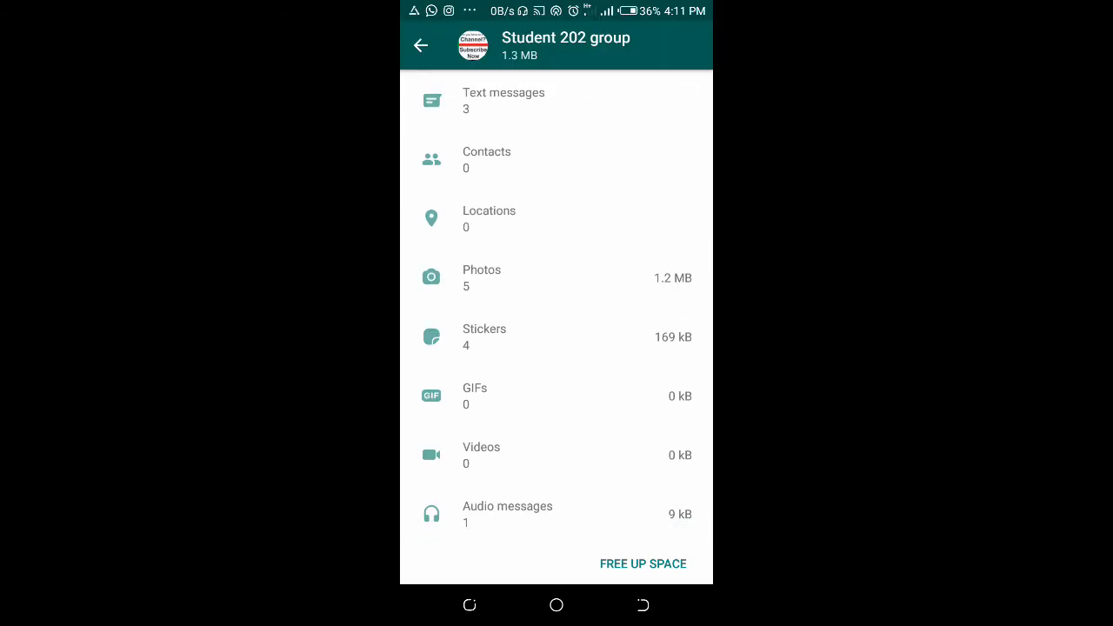
pyautogui.scroll(-1, 557, 313)
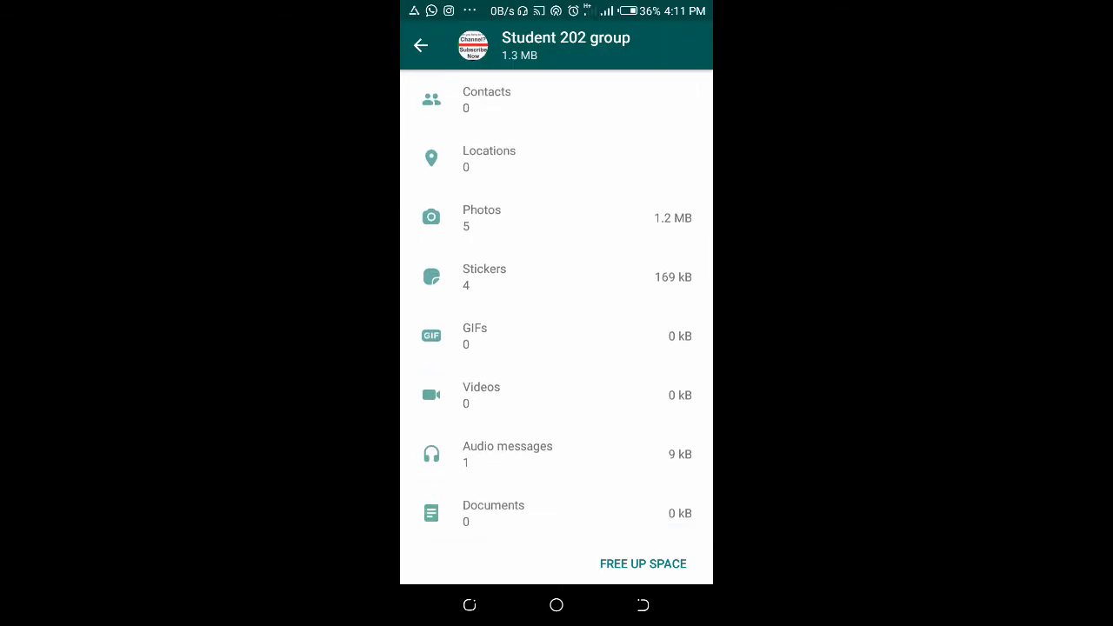
pyautogui.scroll(1, 556, 313)
pyautogui.scroll(-1, 557, 313)
# Choose Free up space and untick Text messages, leaving photos, stickers and audio checked.
pyautogui.click(643, 564)
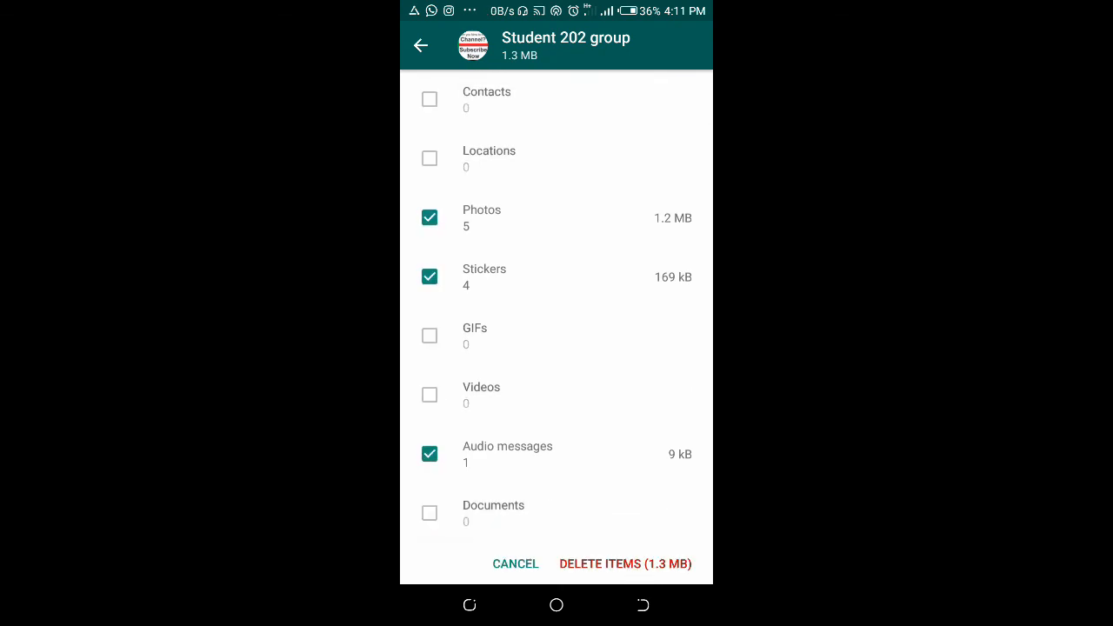
pyautogui.scroll(1, 556, 313)
pyautogui.scroll(1, 556, 313)
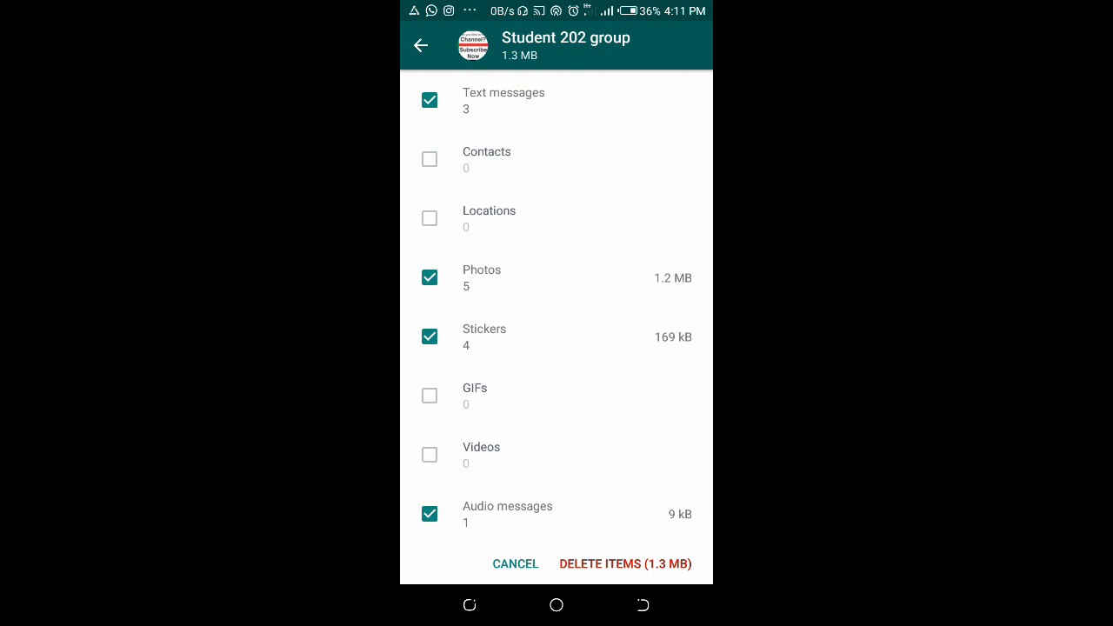
pyautogui.scroll(-1, 556, 313)
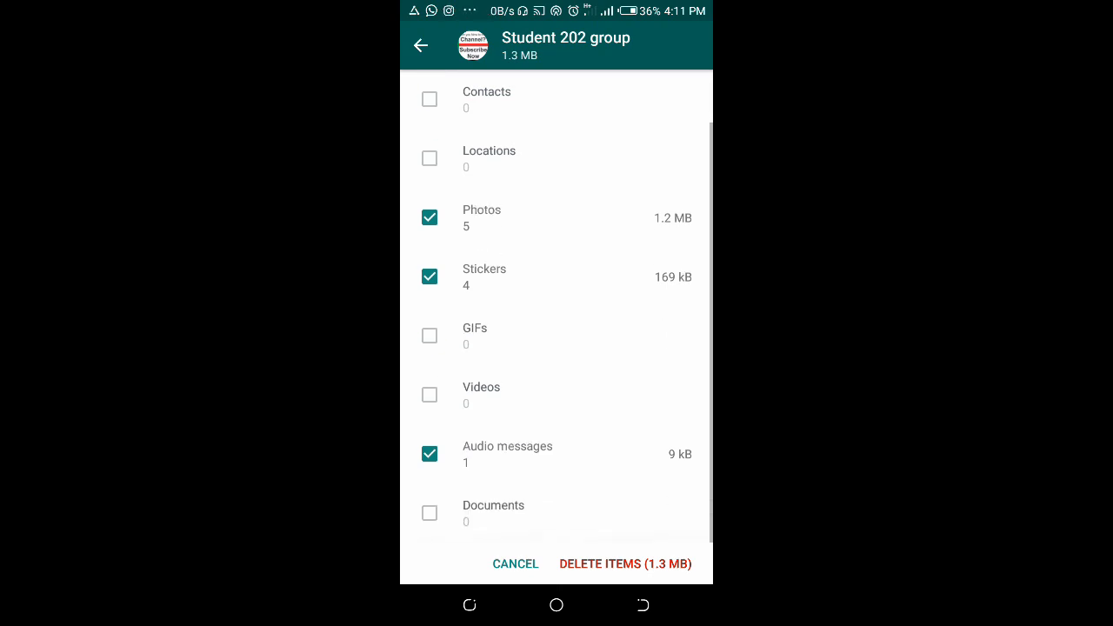
pyautogui.scroll(1, 557, 313)
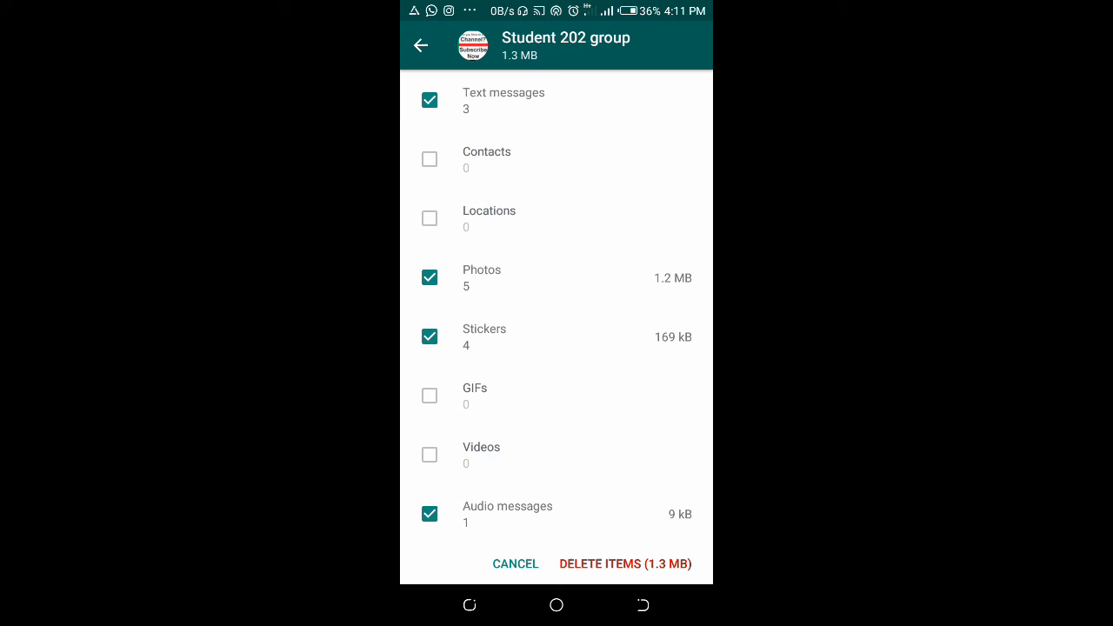
pyautogui.click(430, 100)
pyautogui.scroll(-1, 557, 313)
pyautogui.scroll(1, 557, 313)
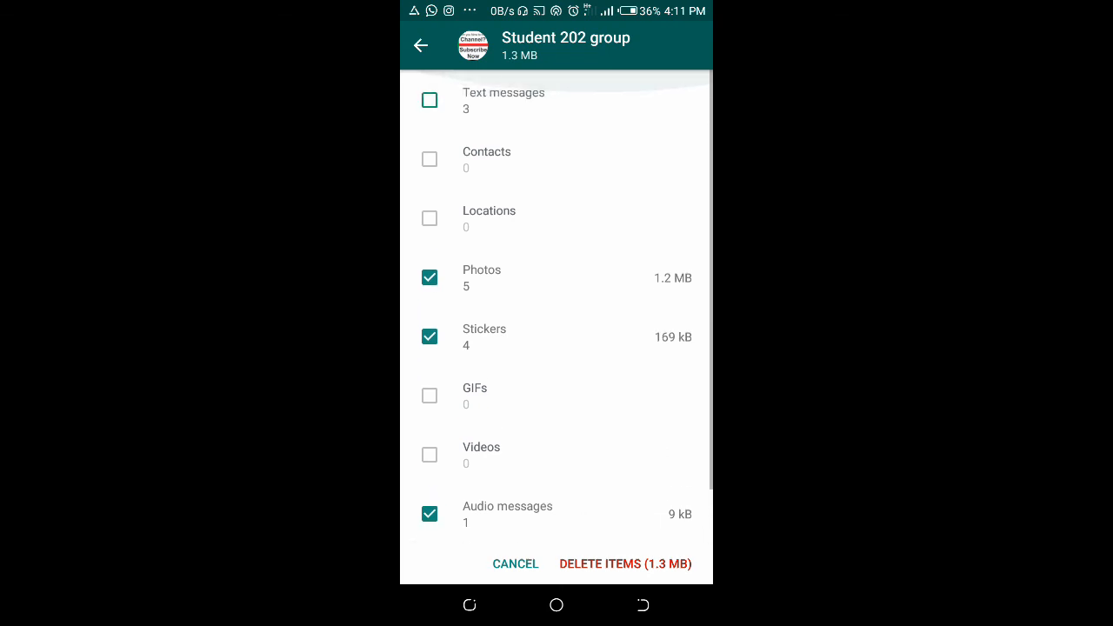
pyautogui.scroll(-1, 557, 313)
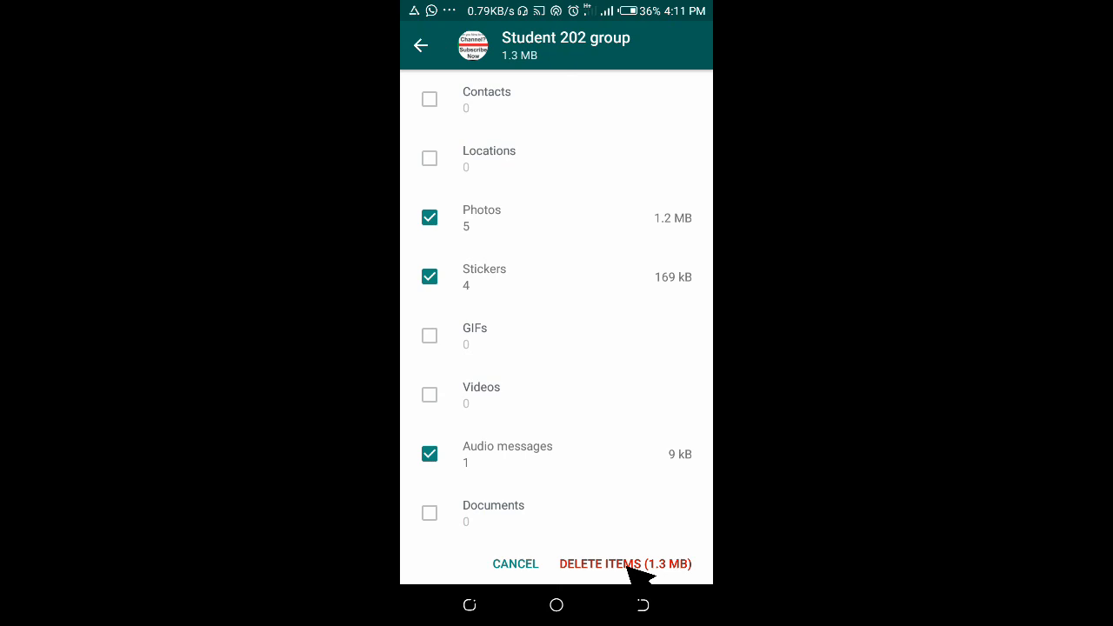
# Delete the 1.3 MB of items and confirm Clear messages, dropping the group to 0 kB.
pyautogui.click(631, 565)
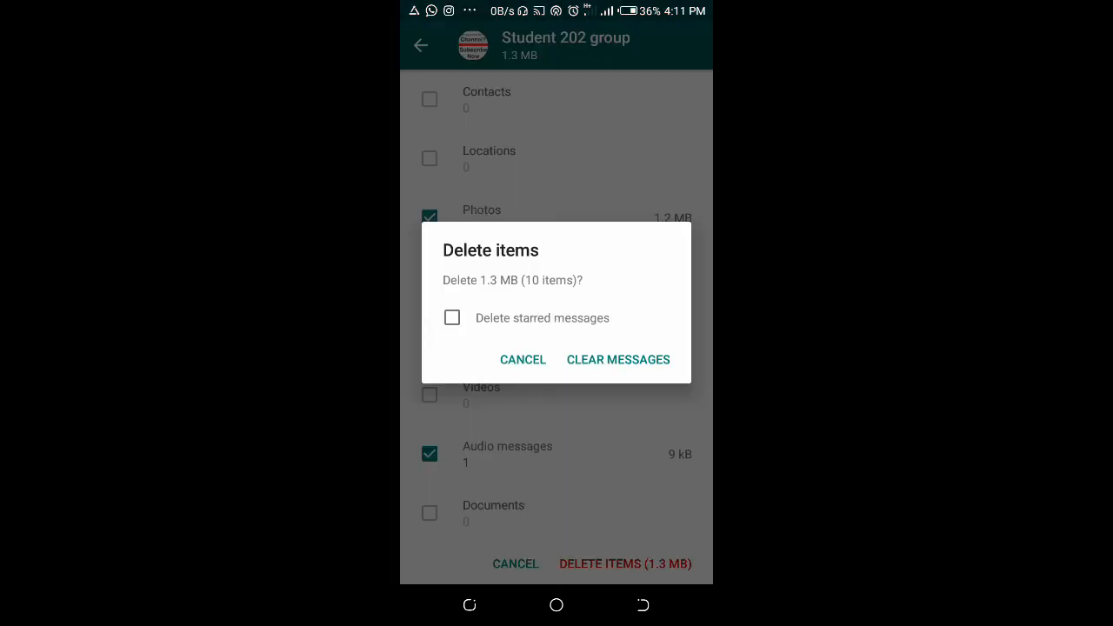
pyautogui.click(618, 360)
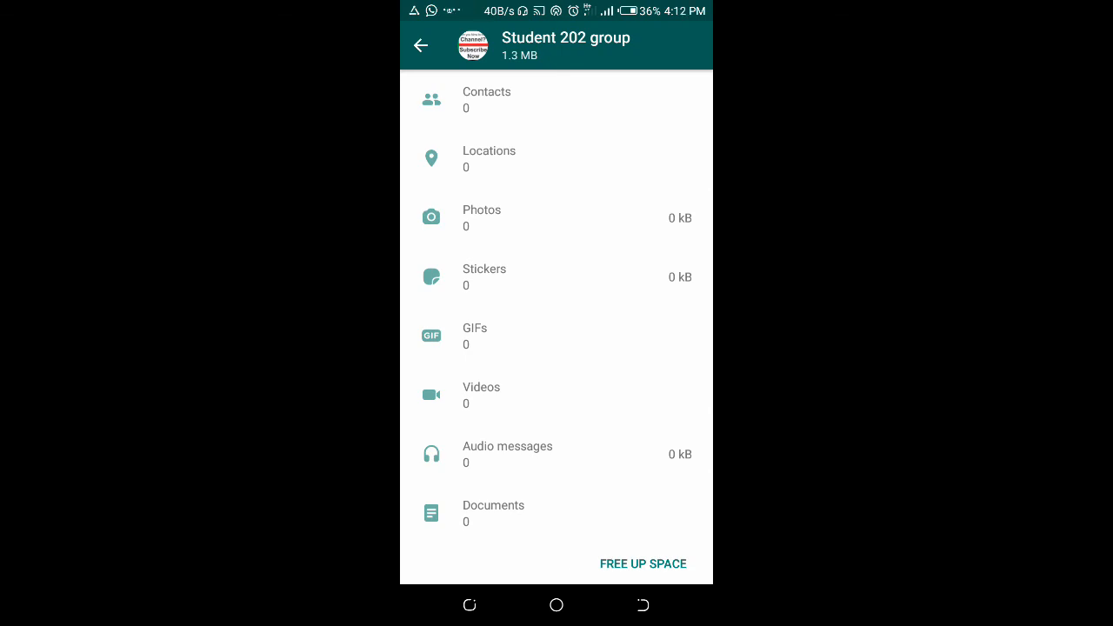
pyautogui.scroll(1, 557, 305)
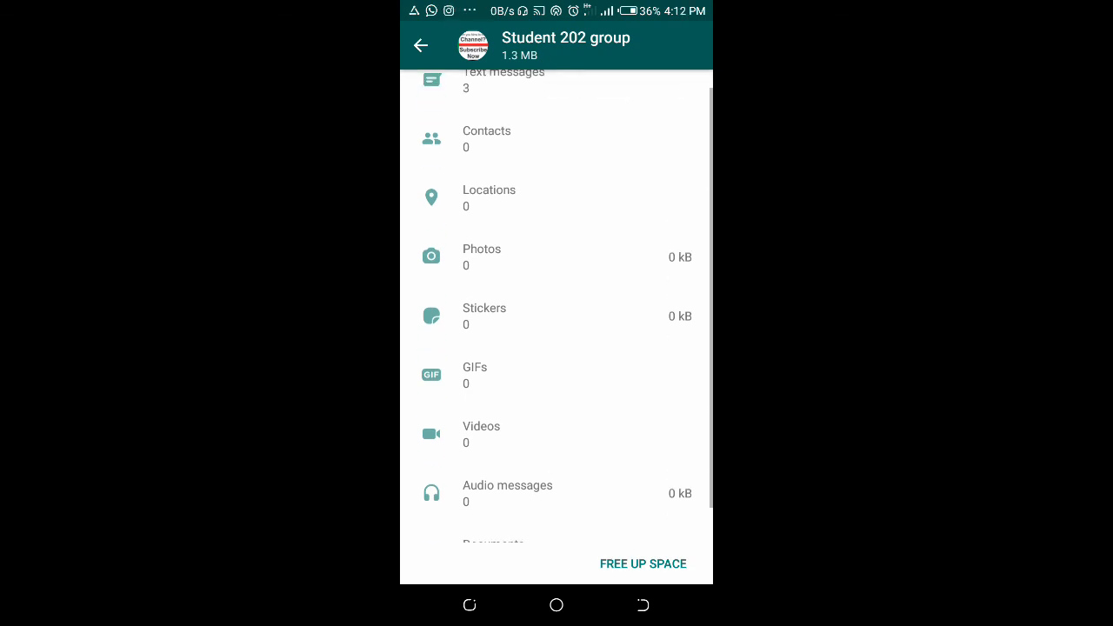
pyautogui.scroll(-1, 557, 305)
pyautogui.scroll(1, 557, 305)
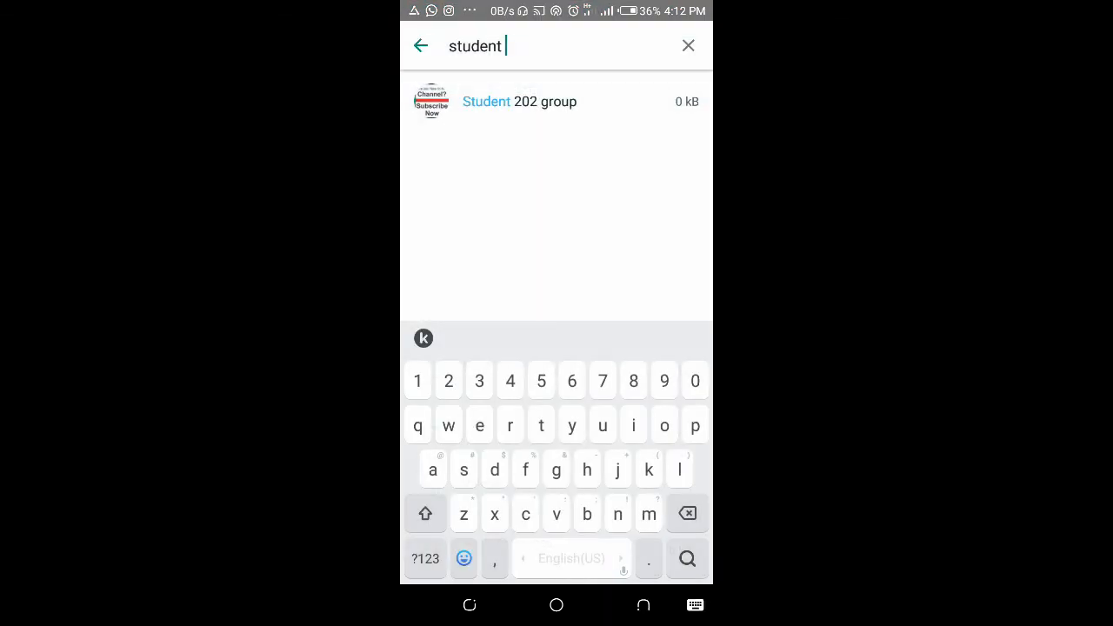
# Back out to the Chats tab and reopen the Student 202 group chat with its text messages intact.
pyautogui.click(643, 605)
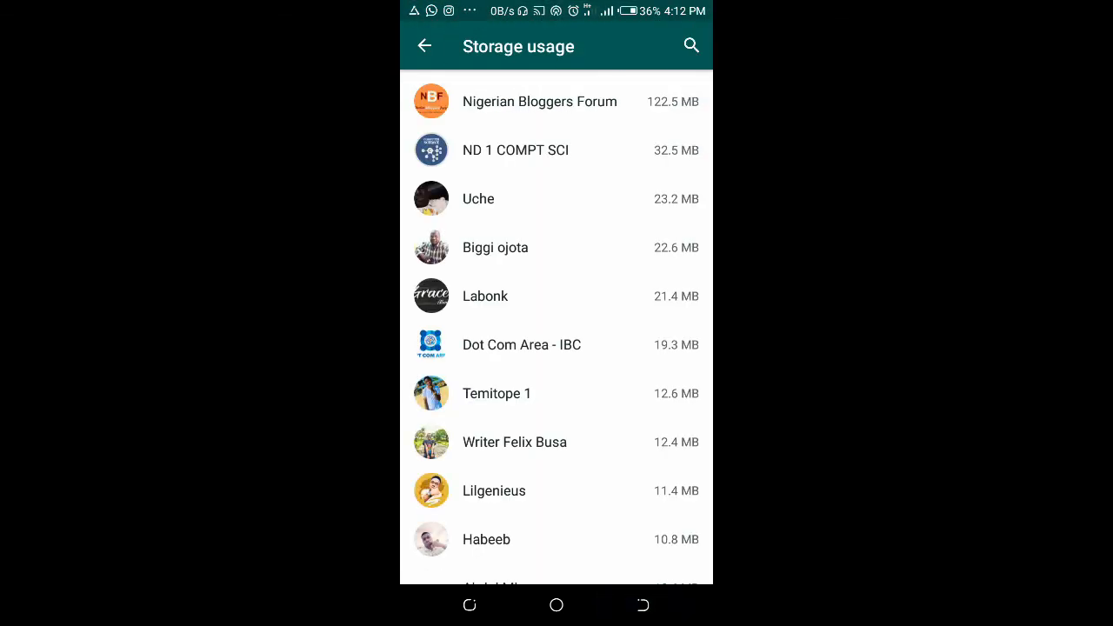
pyautogui.click(424, 46)
pyautogui.click(423, 46)
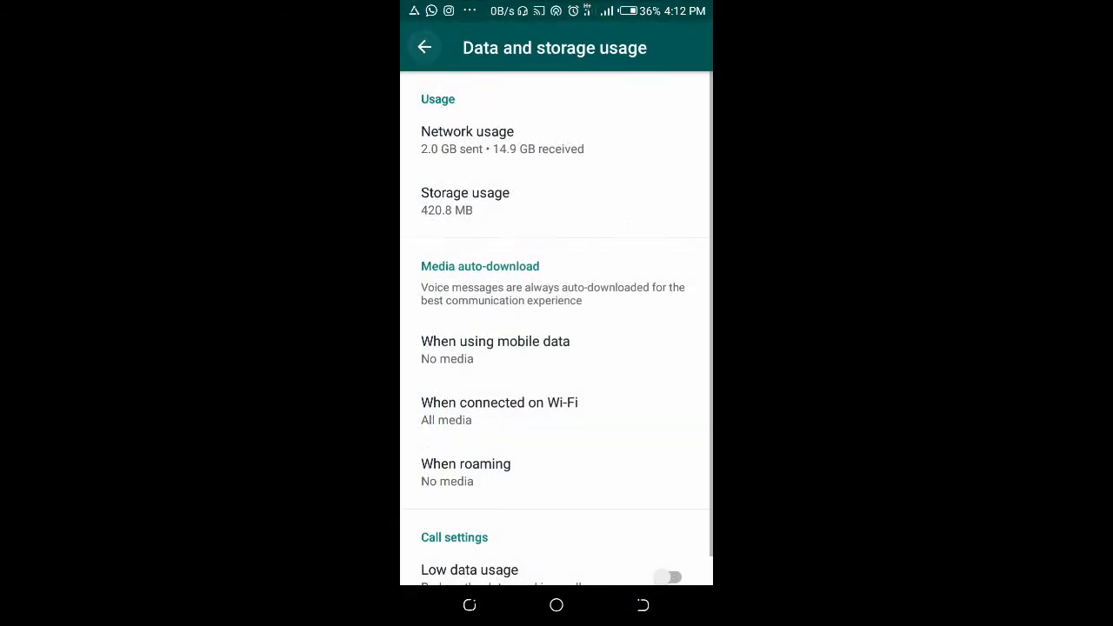
pyautogui.click(424, 46)
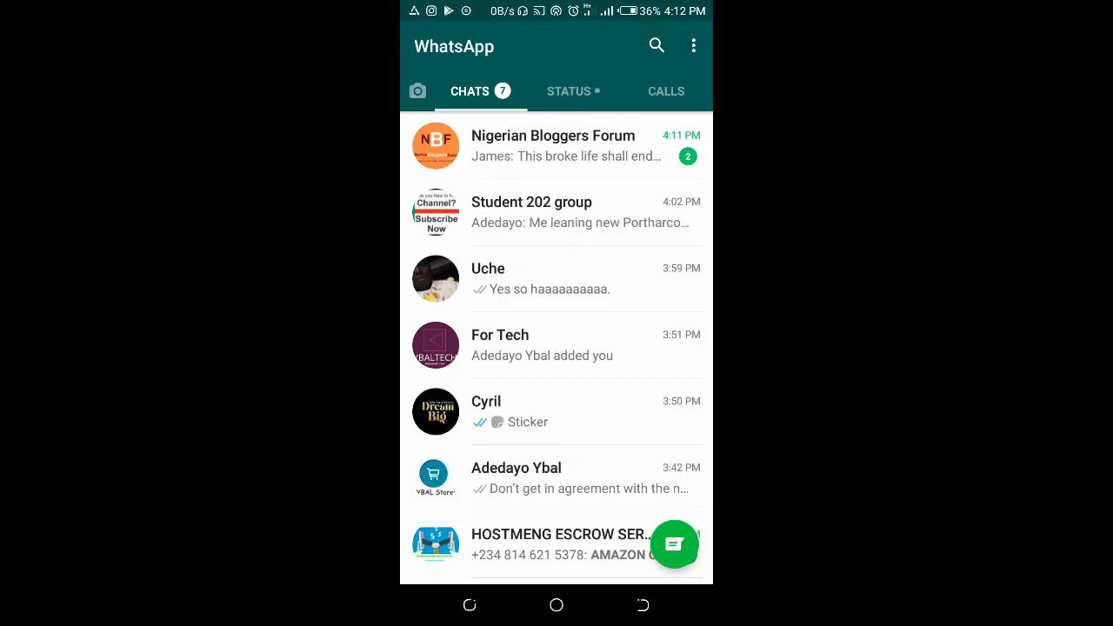
pyautogui.click(556, 212)
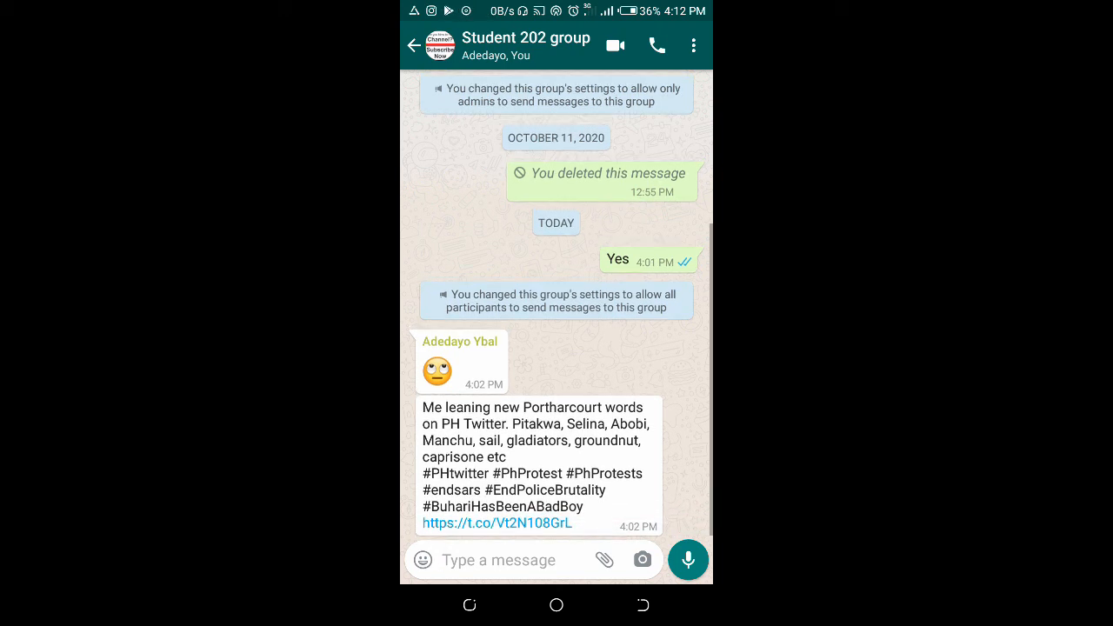
pyautogui.moveTo(557, 261)
pyautogui.mouseDown()
pyautogui.moveTo(557, 391)
pyautogui.moveTo(556, 261)
pyautogui.mouseUp()
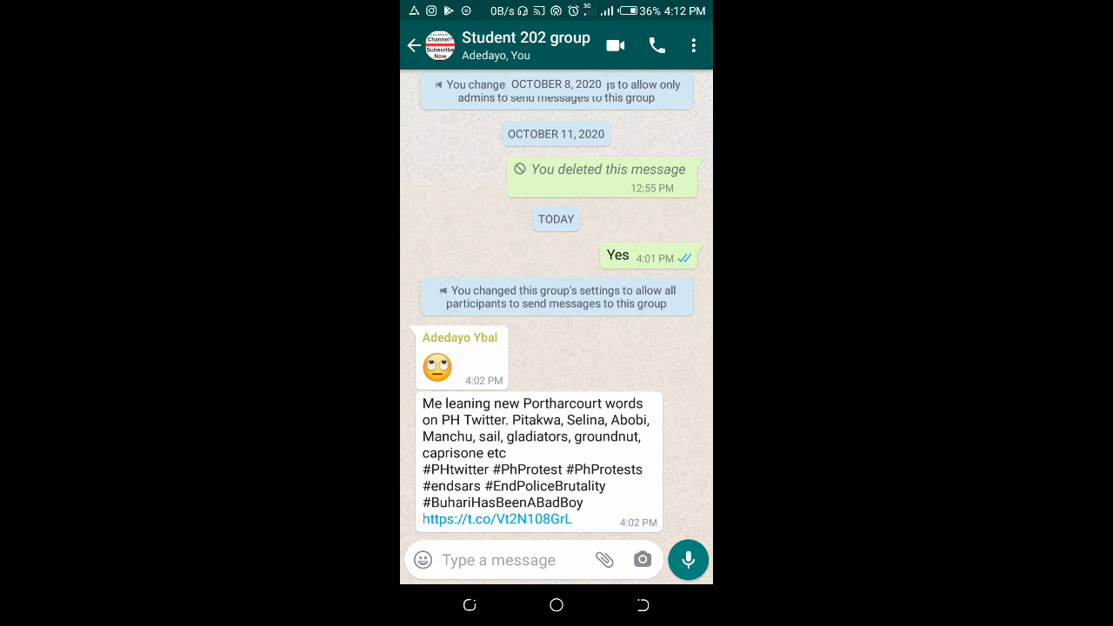